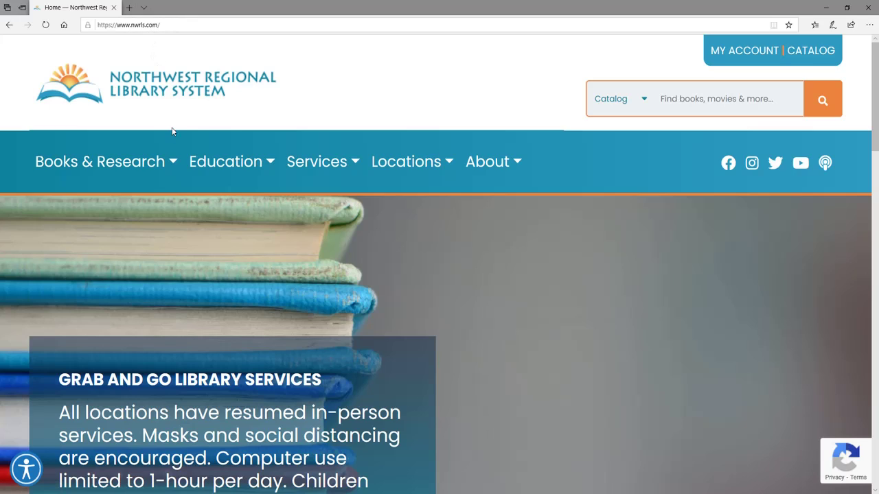
Open the library's Databases page under Books & Research and log in with the library barcode number.
mouse_move(172, 160)
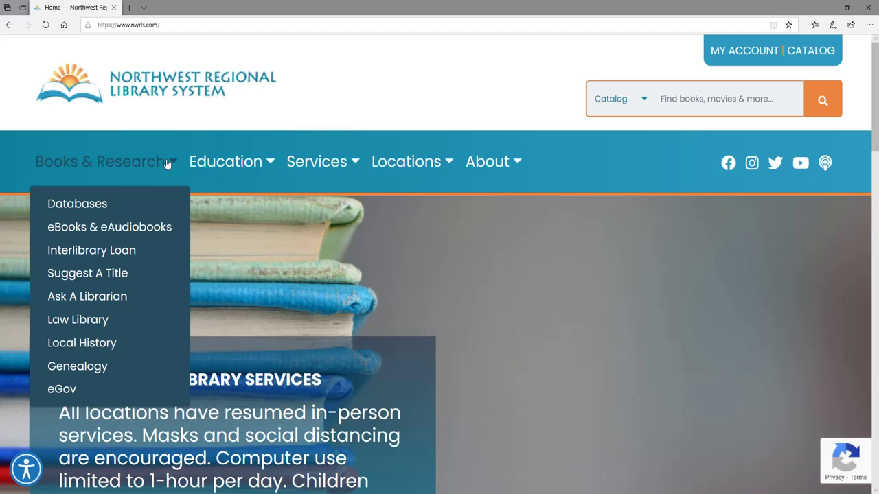
left_click(96, 204)
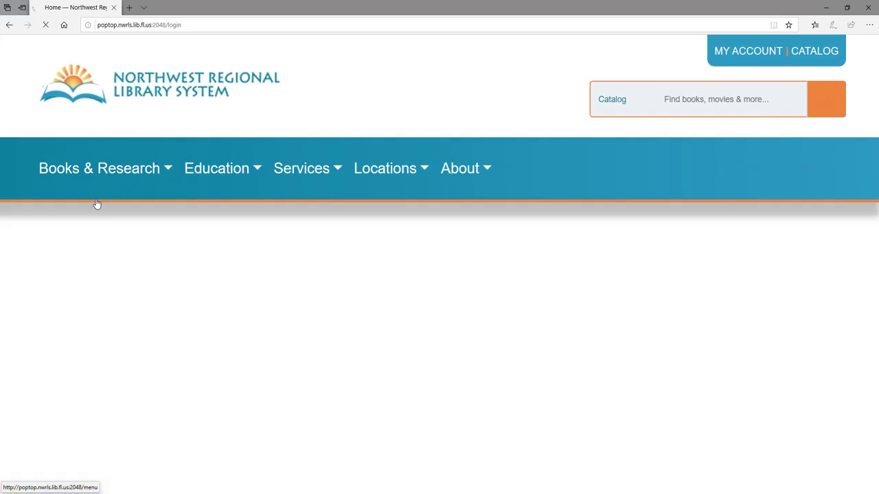
mouse_move(316, 168)
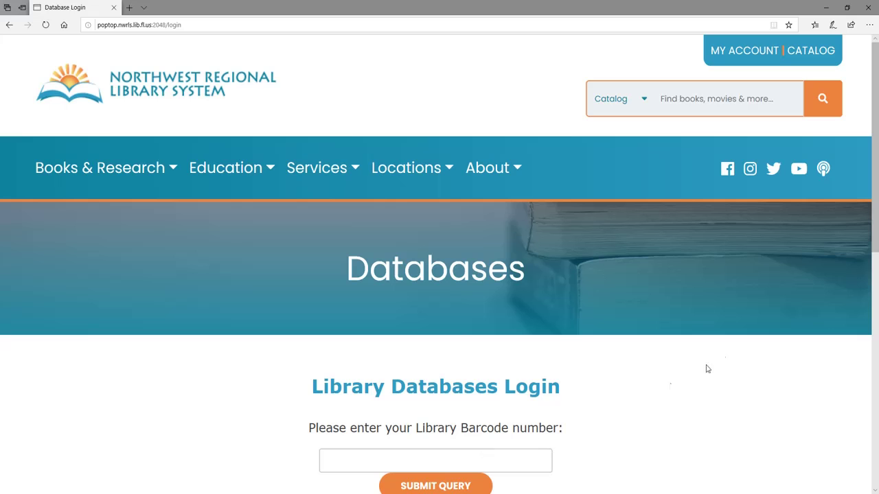
scroll(877, 231, "down", 1)
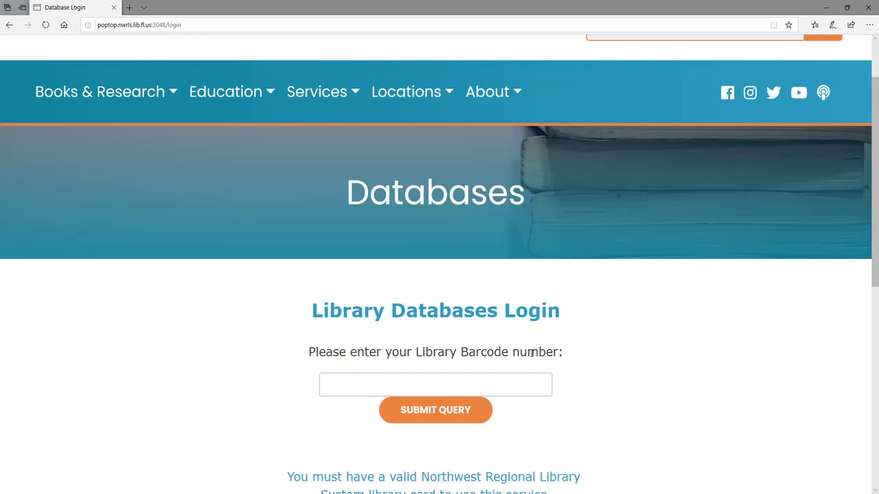
left_click(479, 376)
left_click(454, 405)
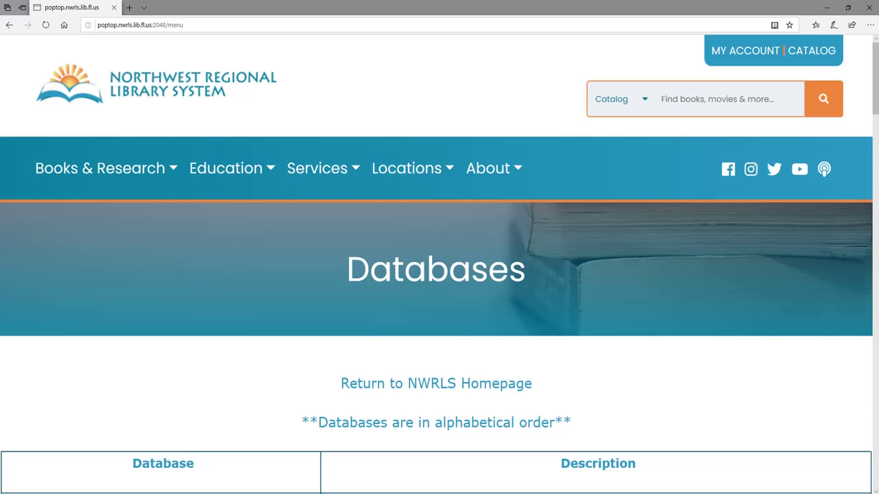
Open the Gale Cengage Learning database from the list and sign in to Gale Databases with the required access credential.
scroll(526, 296, "down", 8)
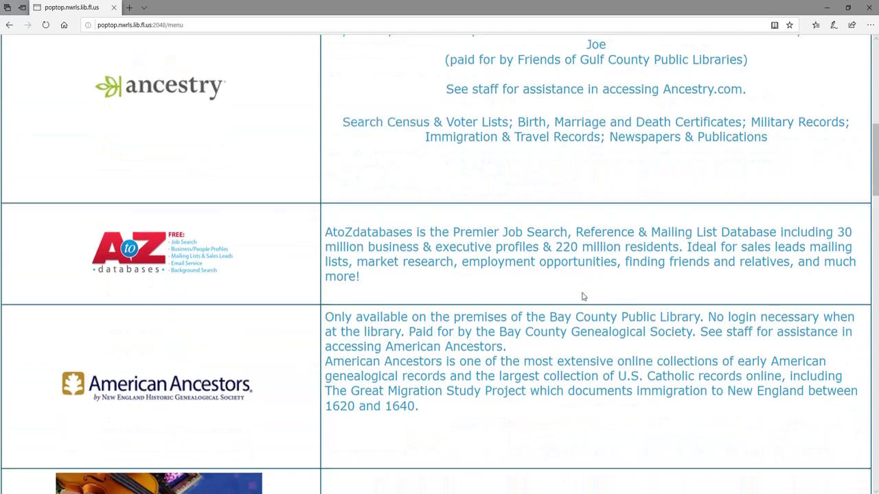
scroll(583, 297, "down", 11)
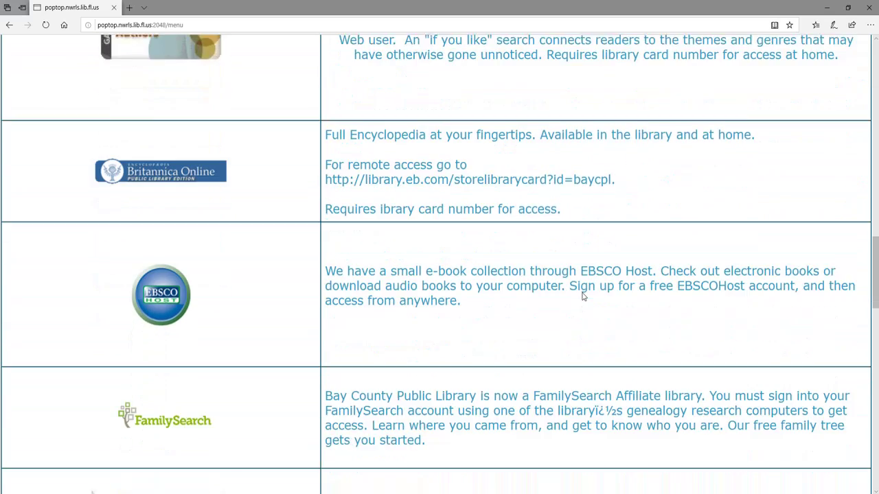
scroll(583, 297, "down", 5)
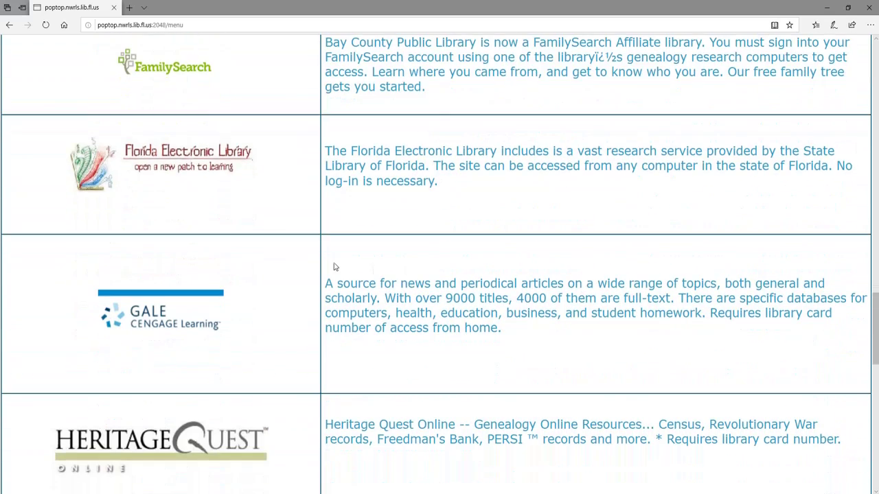
left_click(175, 317)
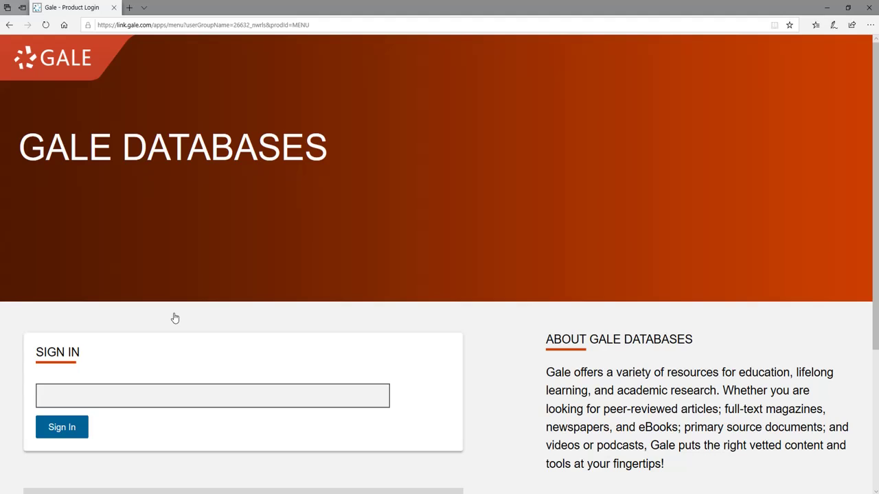
left_click(132, 395)
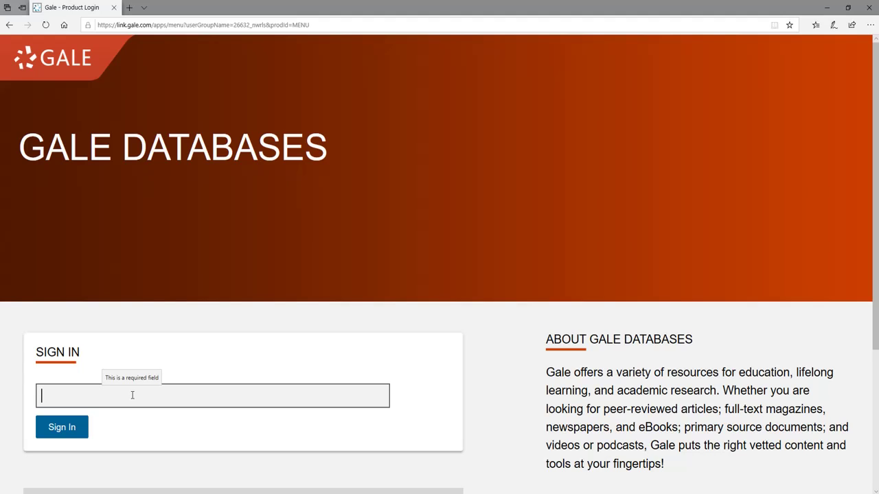
left_click(69, 428)
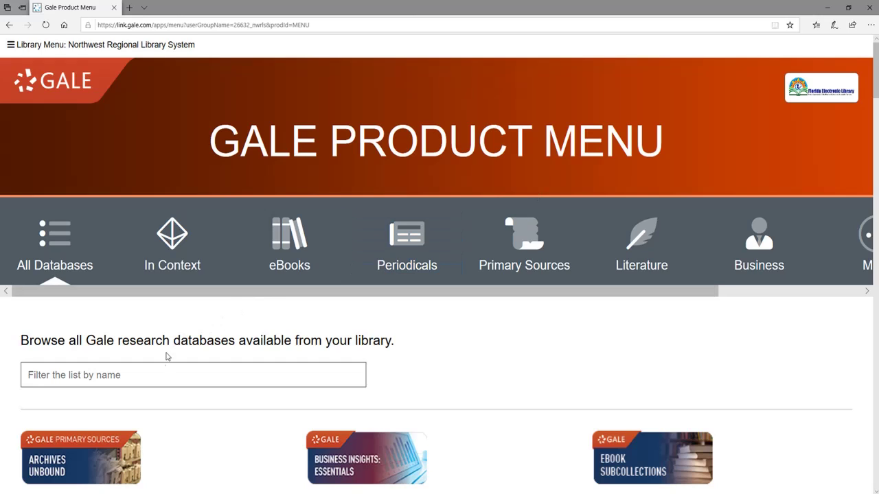
Filter the Gale research databases by "peter" and open Peterson's Career Prep.
left_click(146, 373)
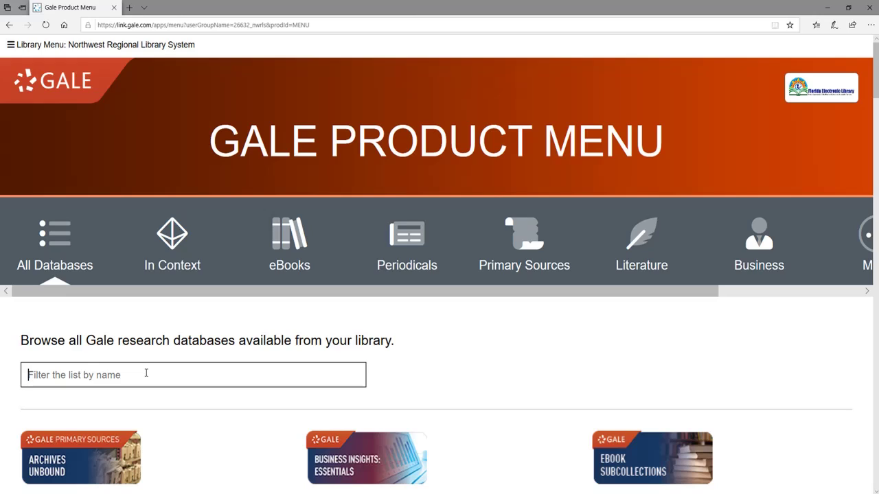
type("peter")
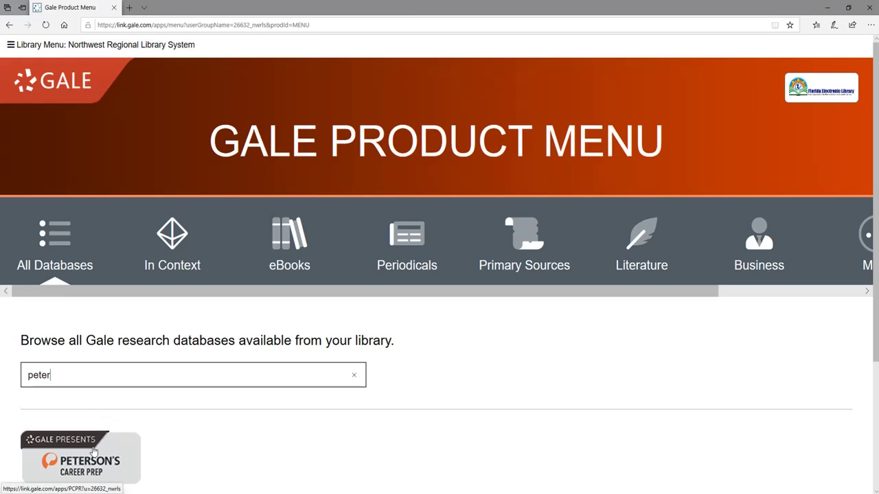
left_click(93, 451)
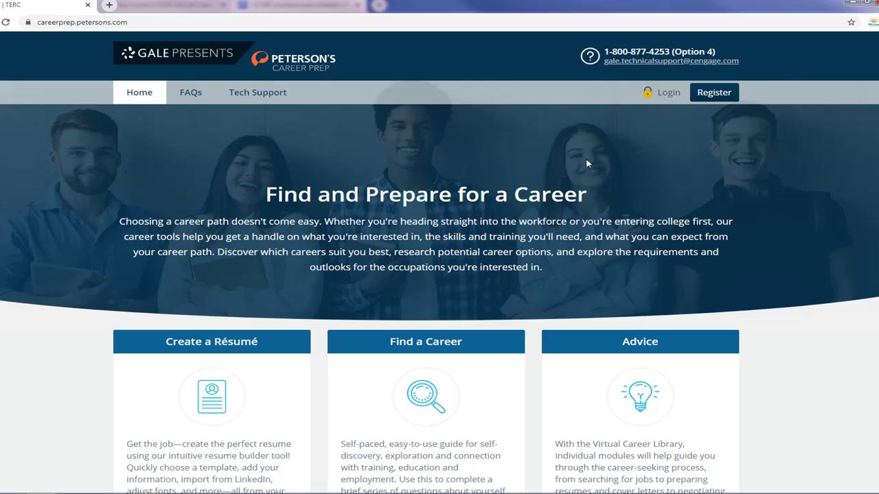
Open the registration form for a new Peterson's Career Prep account and go through its fields.
left_click(707, 102)
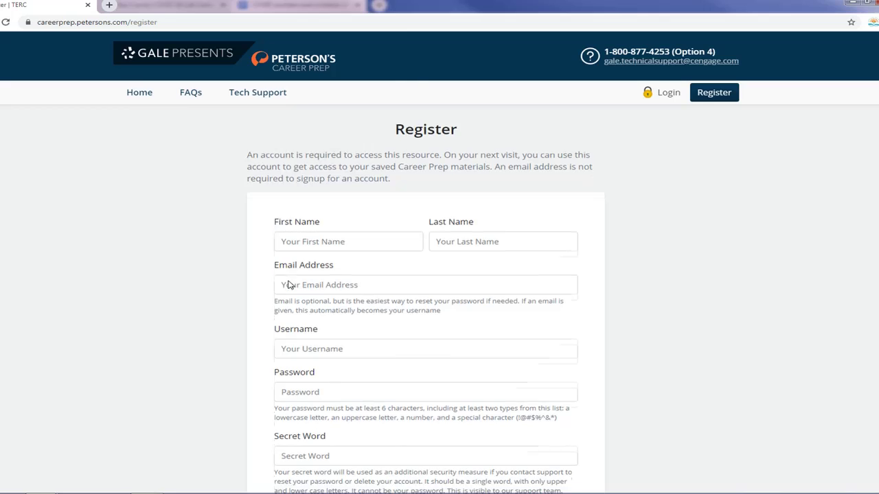
scroll(291, 281, "down", 2)
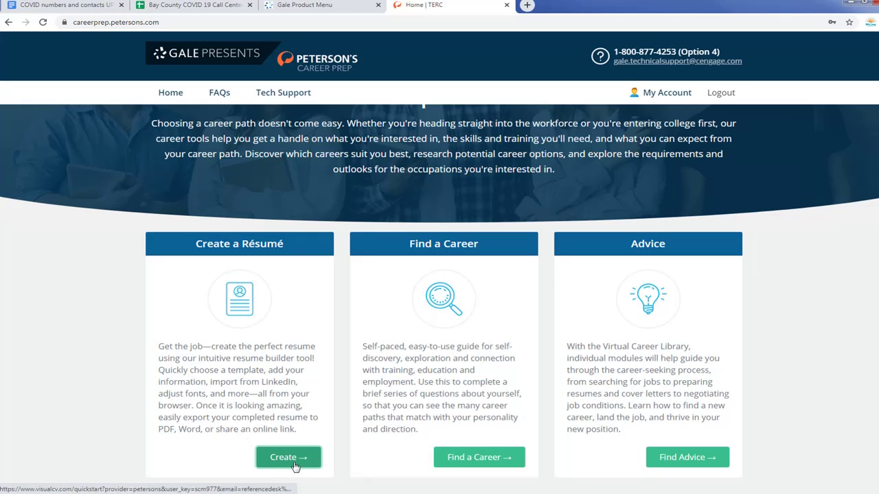
Open the résumé creation tool from Career Prep and create a new CV from scratch.
left_click(293, 459)
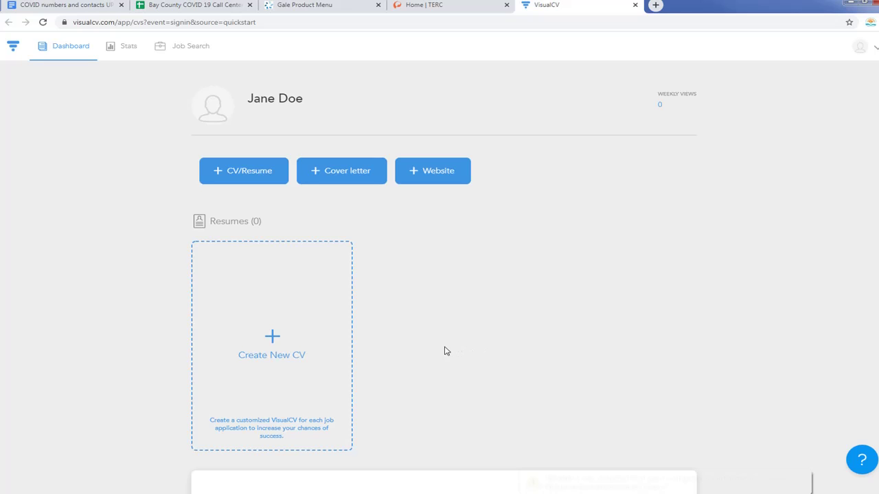
left_click(273, 343)
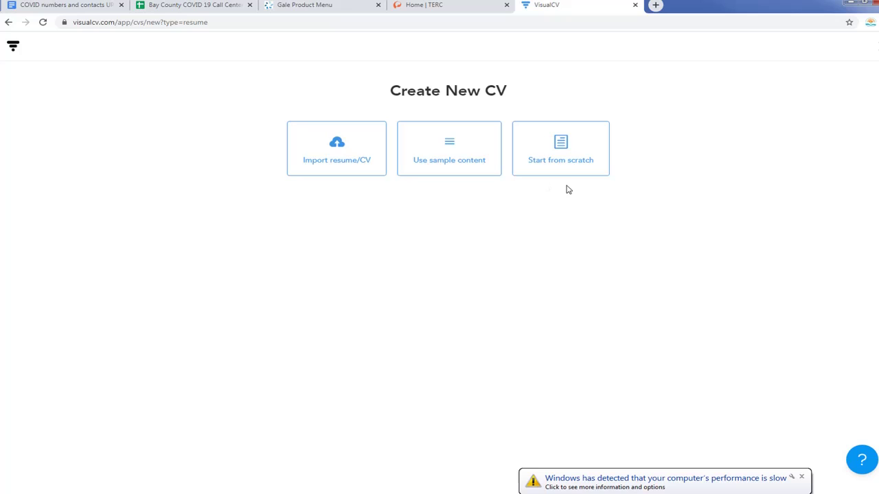
left_click(333, 175)
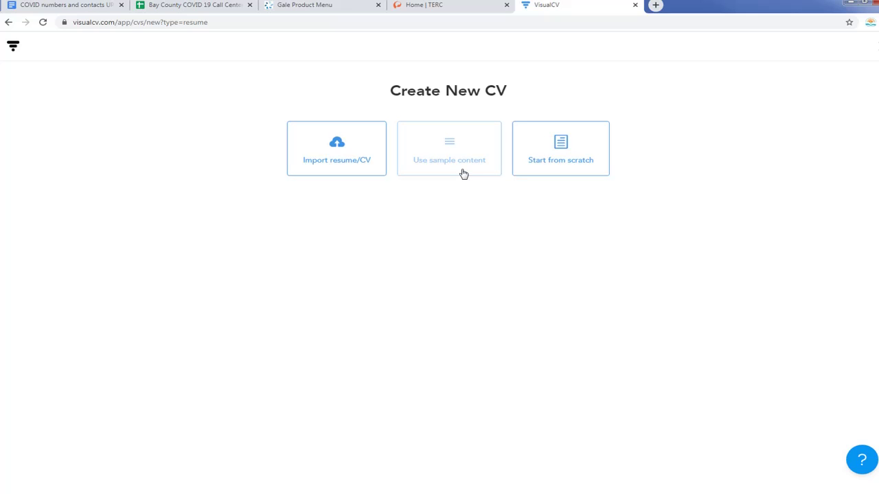
left_click(564, 169)
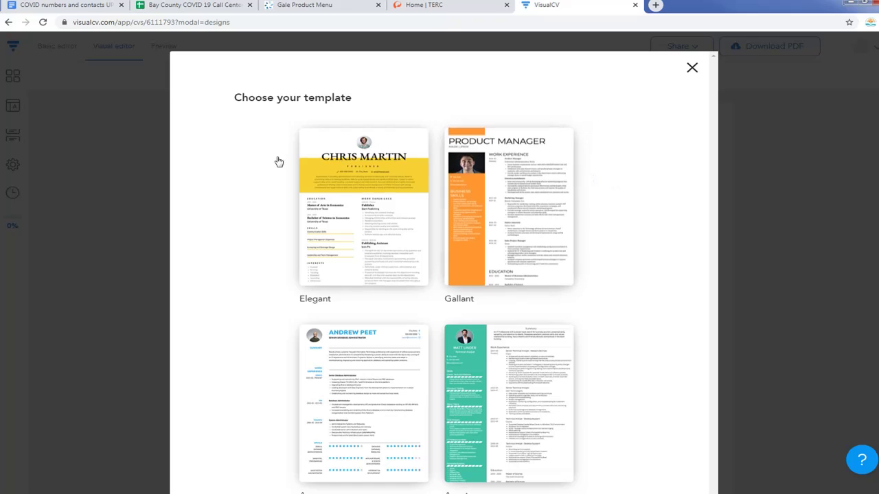
Choose the free Monte template for the new CV and look over its placeholder sections.
scroll(265, 161, "down", 15)
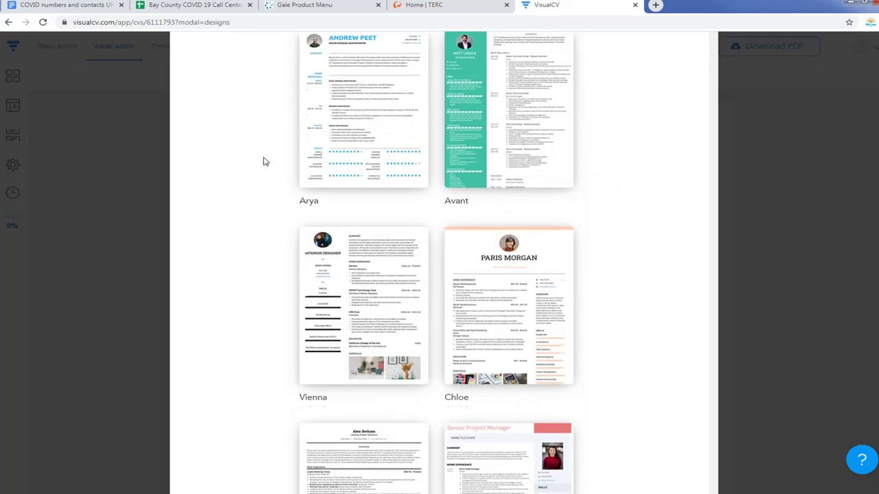
scroll(265, 162, "down", 5)
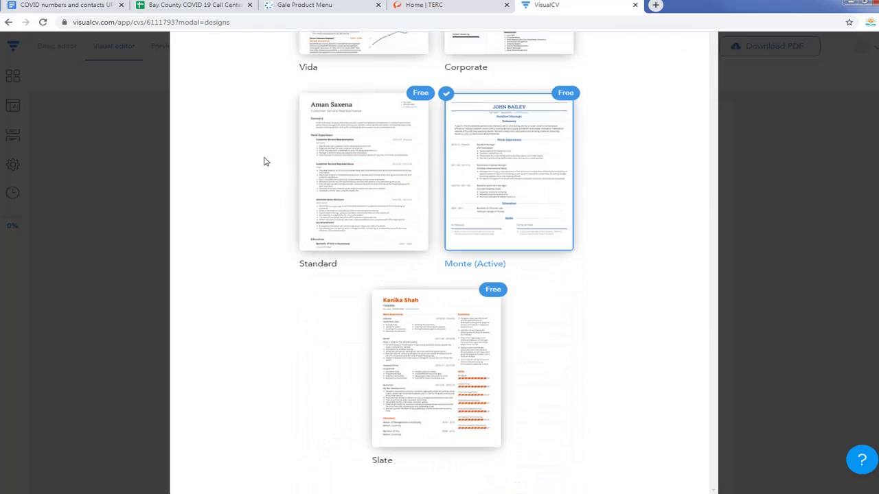
left_click(498, 161)
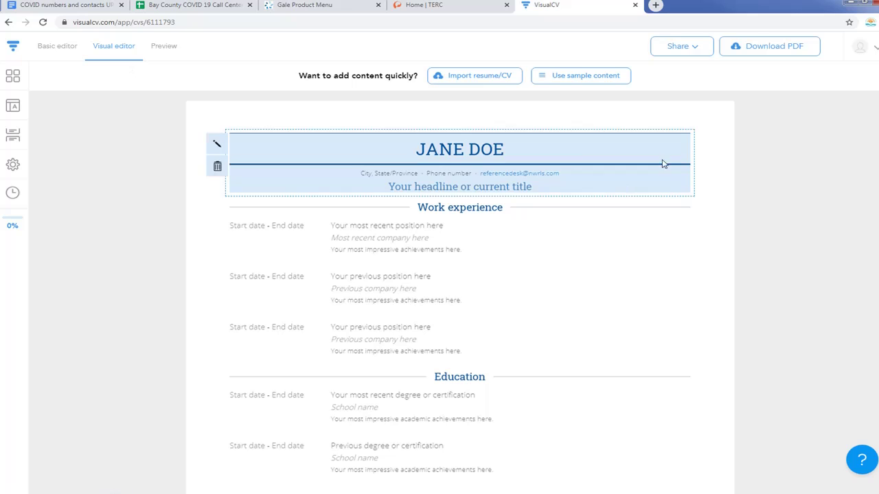
scroll(554, 187, "down", 3)
scroll(547, 186, "up", 2)
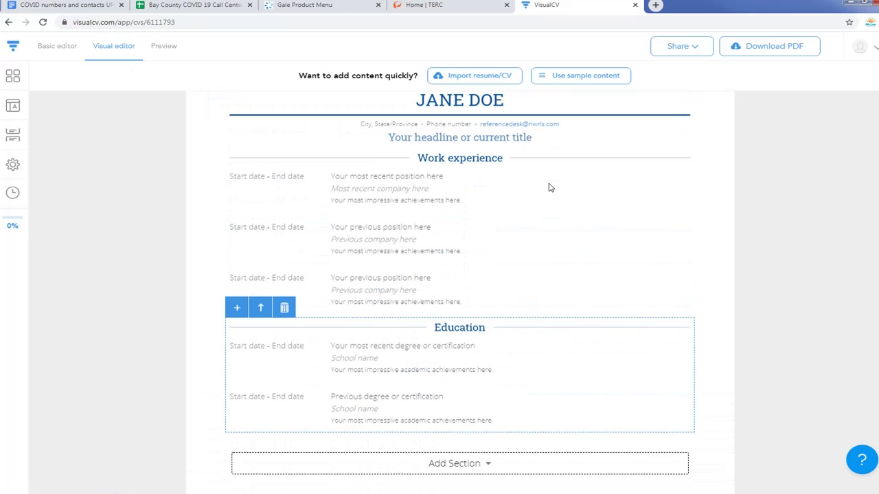
scroll(549, 188, "up", 1)
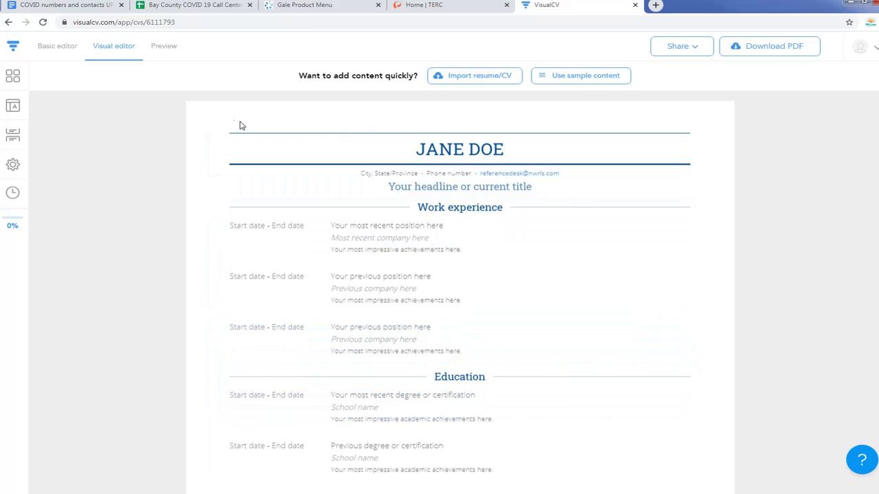
View the profile form and the first work experience form in the basic editor, closing each without saving.
left_click(58, 46)
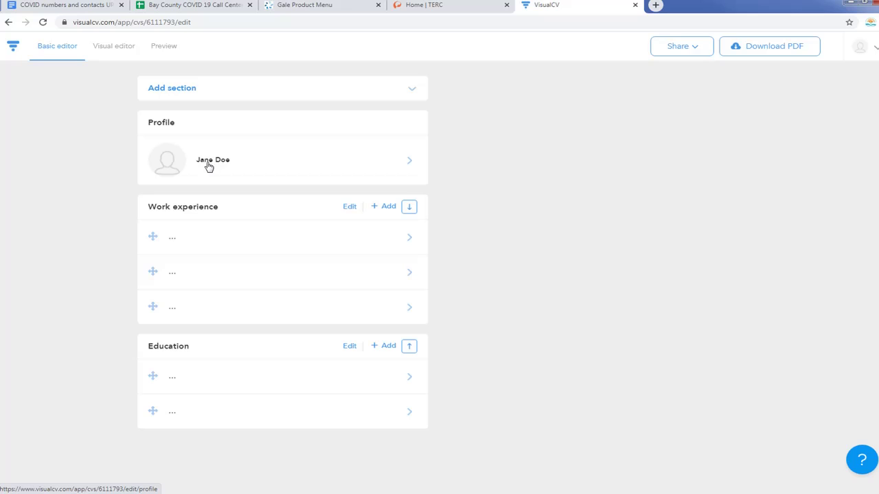
left_click(237, 159)
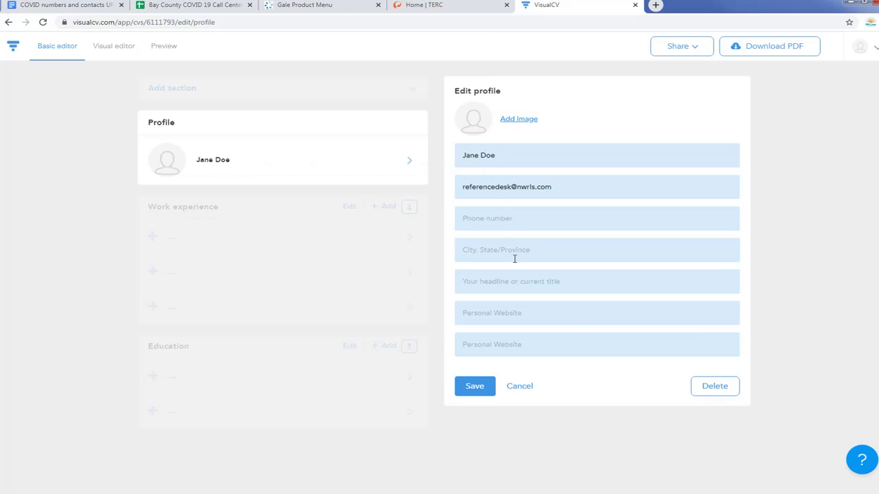
left_click(525, 387)
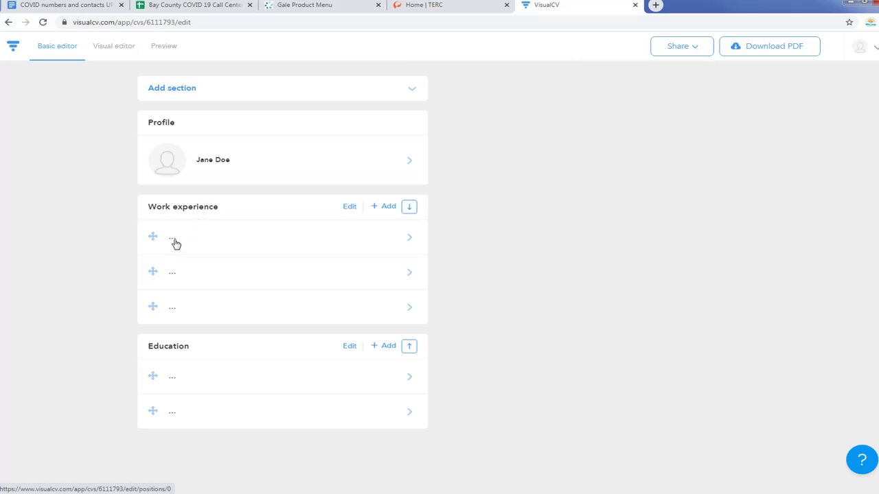
left_click(172, 238)
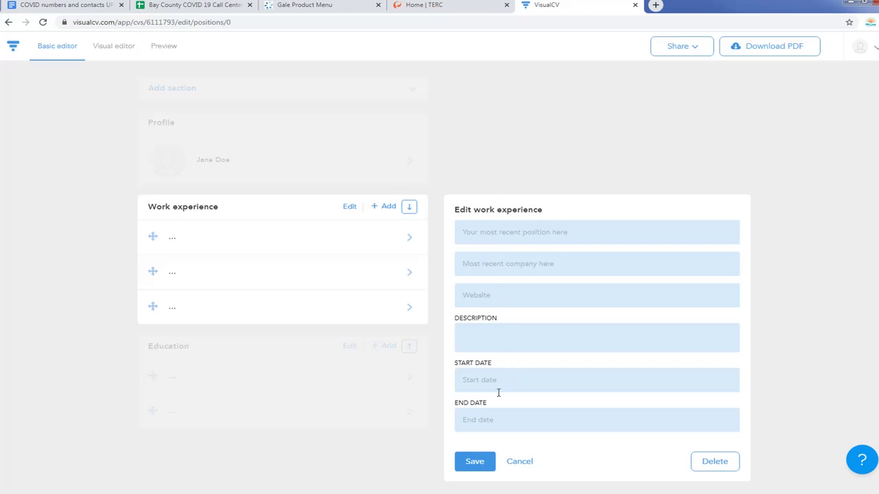
left_click(526, 465)
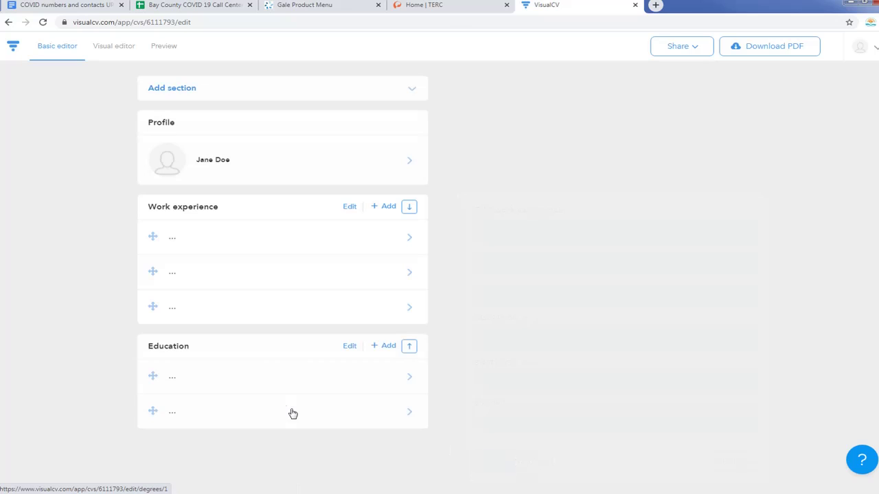
In the visual editor, enter "Office Manager" as the most recent position under Work experience.
left_click(114, 46)
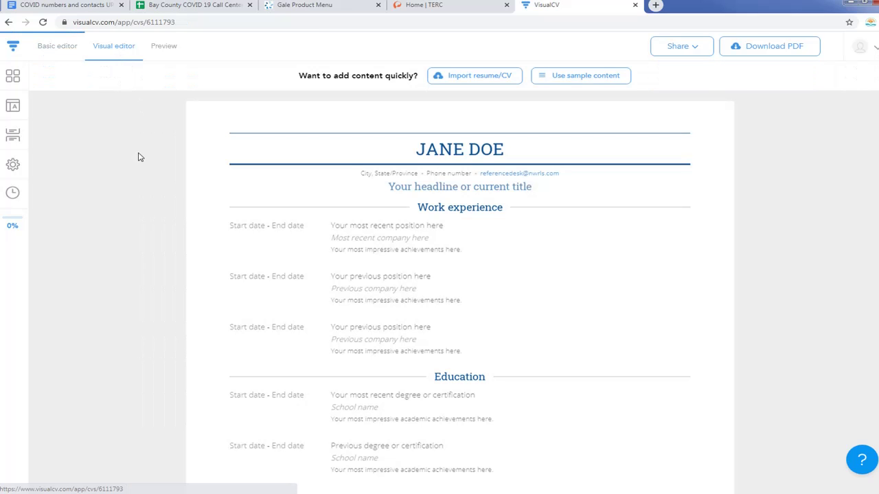
left_click(459, 207)
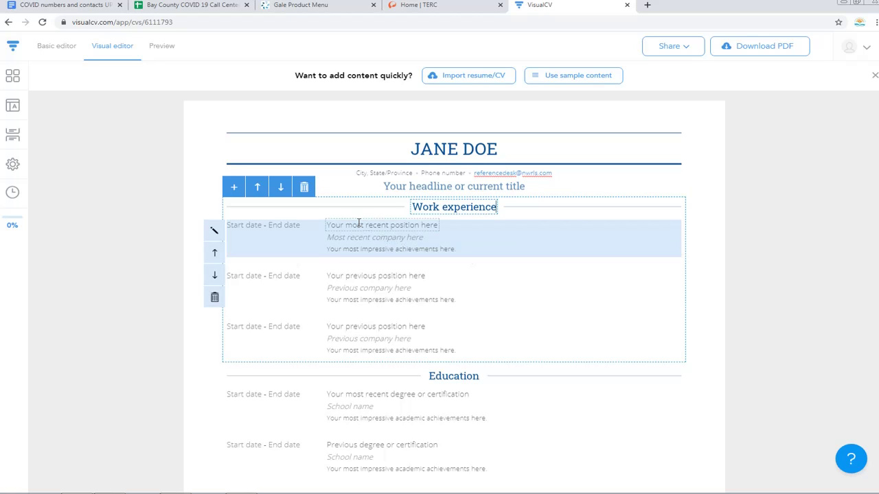
left_click(359, 223)
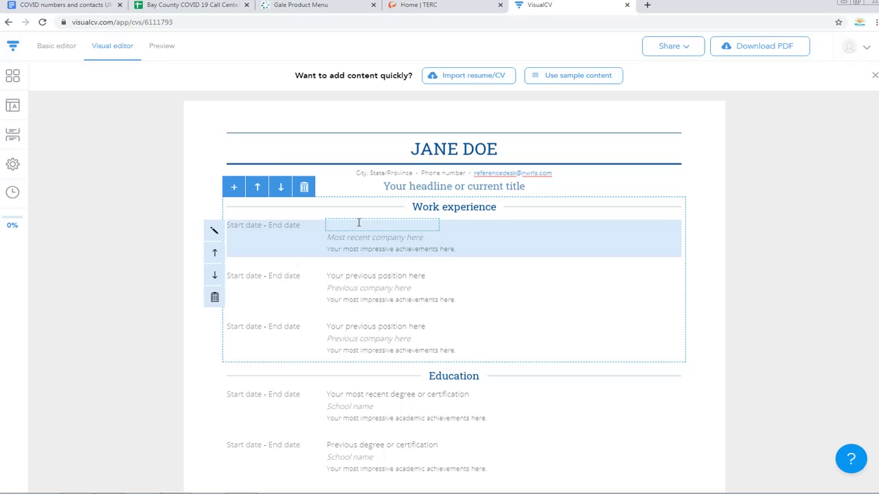
type("Office Manager")
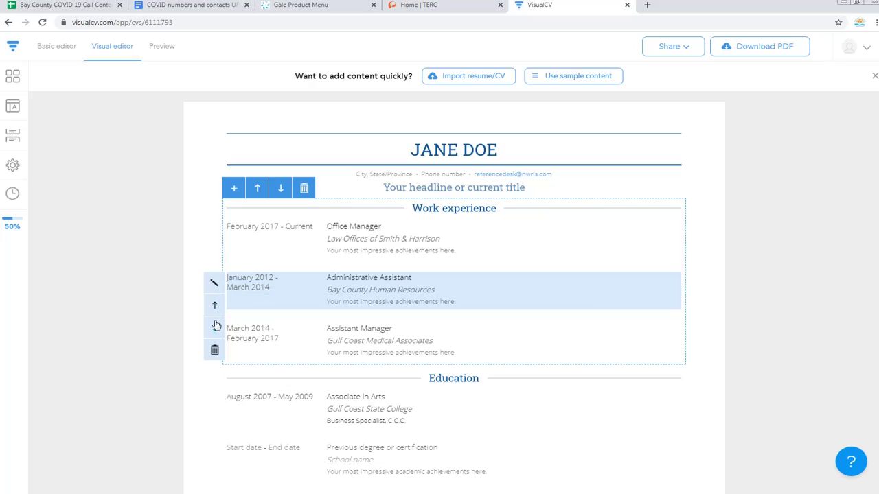
Move the Administrative Assistant entry below the Assistant Manager entry in the Work experience section.
left_click(215, 329)
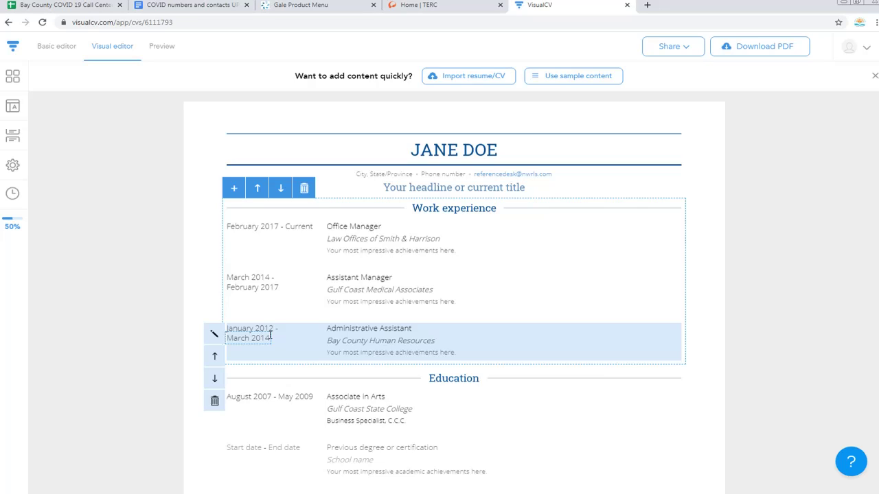
Permanently delete the unused "Previous degree or certification" placeholder entry from the Education section.
scroll(270, 335, "down", 3)
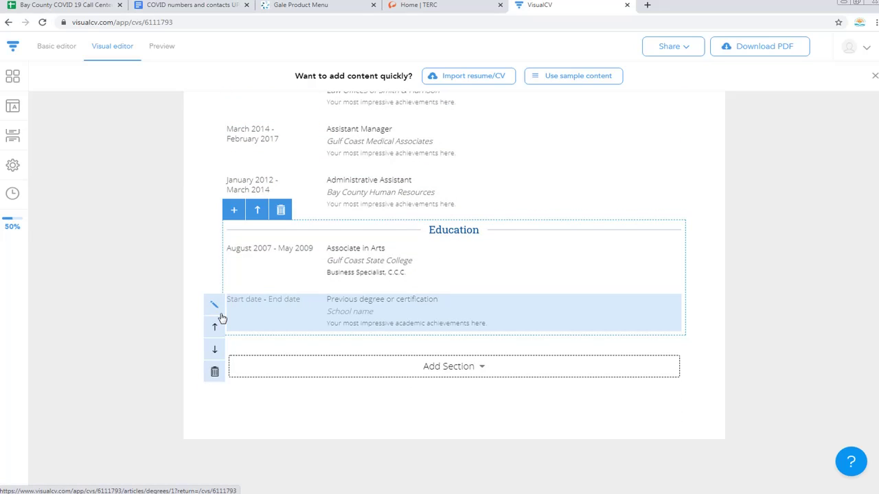
left_click(215, 373)
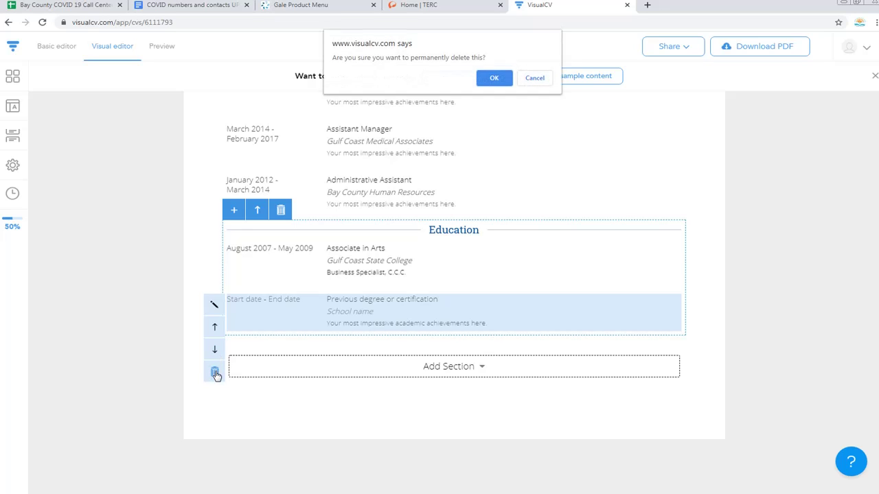
left_click(491, 79)
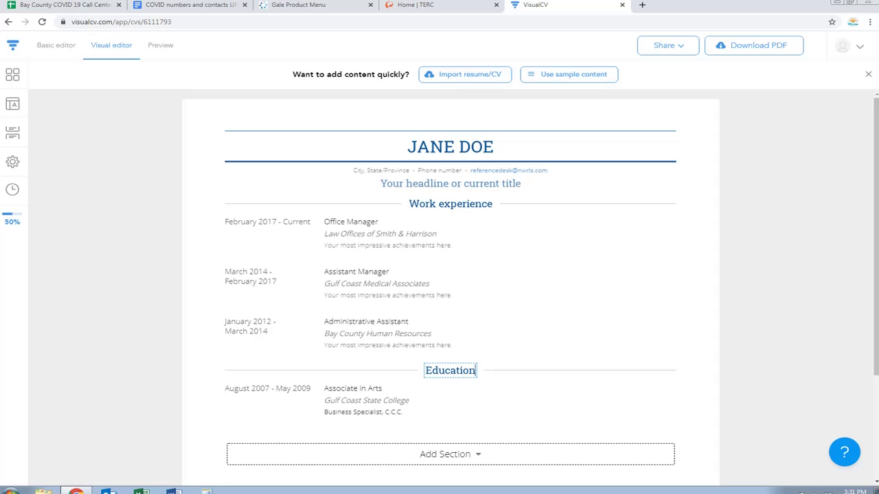
Move the whole Education section above the Work experience section.
mouse_move(520, 400)
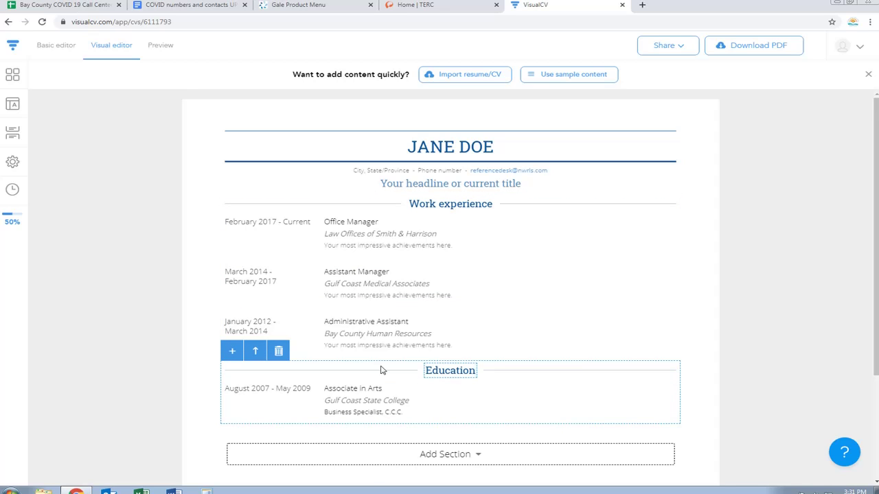
mouse_move(236, 367)
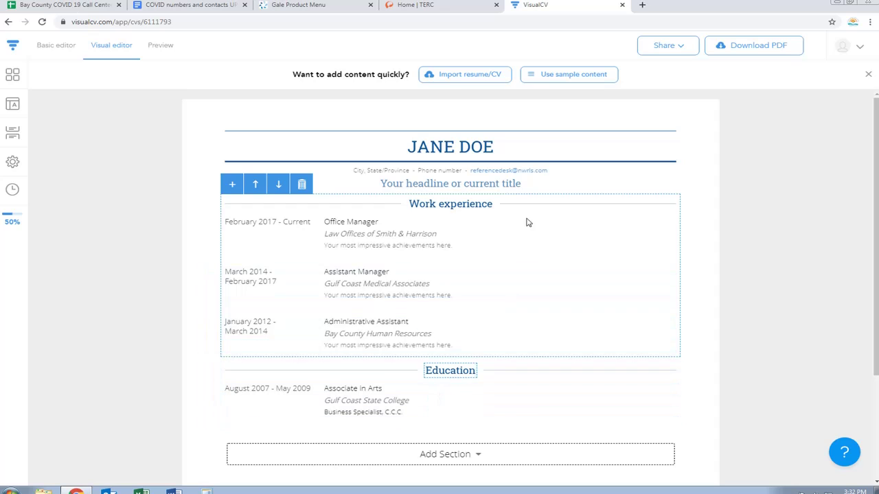
left_click(256, 356)
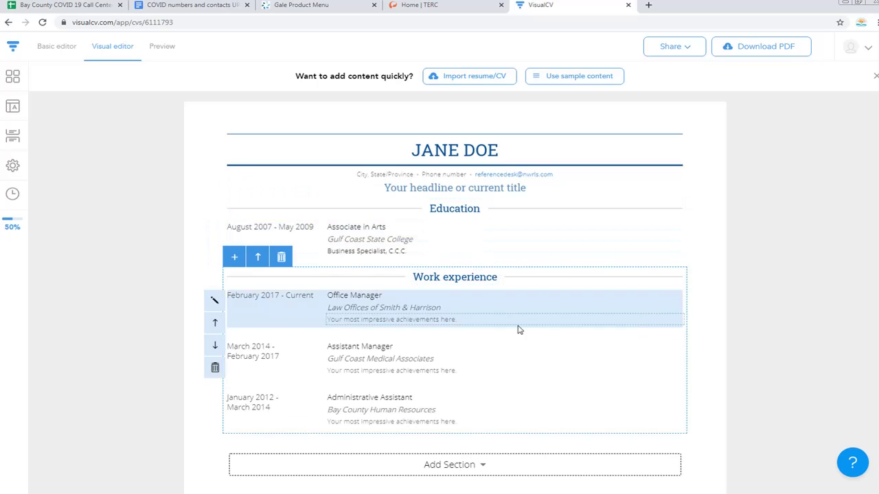
Add a Skills section below Work experience.
left_click(472, 474)
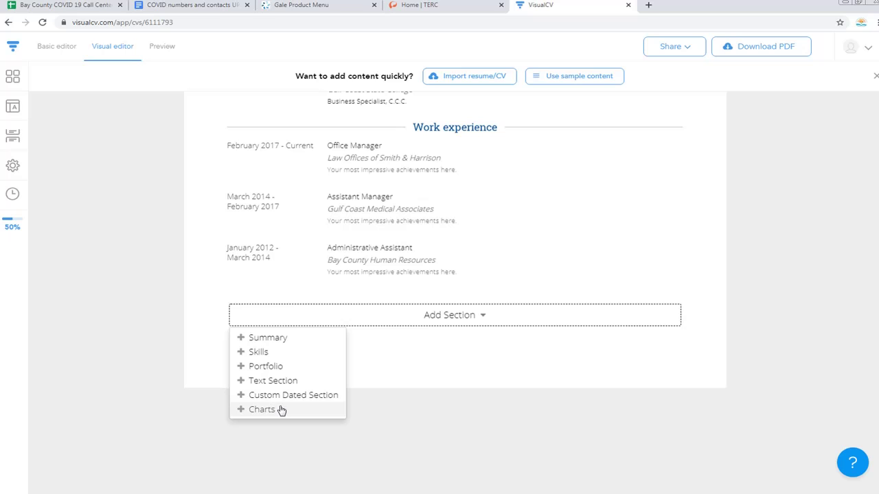
left_click(243, 354)
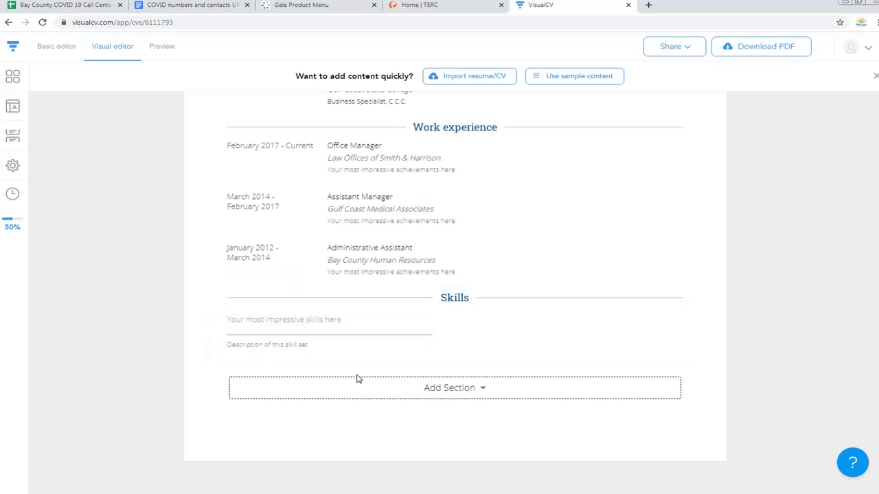
mouse_move(324, 333)
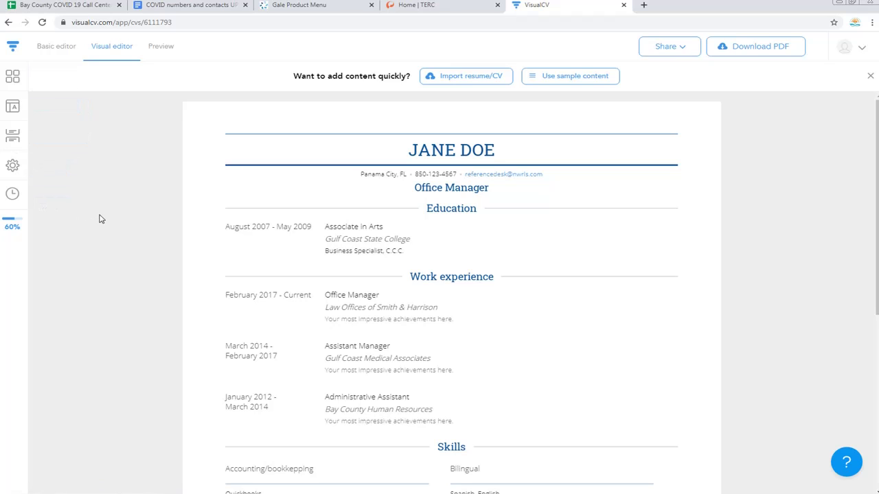
View the CV's revision history and the resume type options in its settings, closing the settings without saving.
left_click(14, 198)
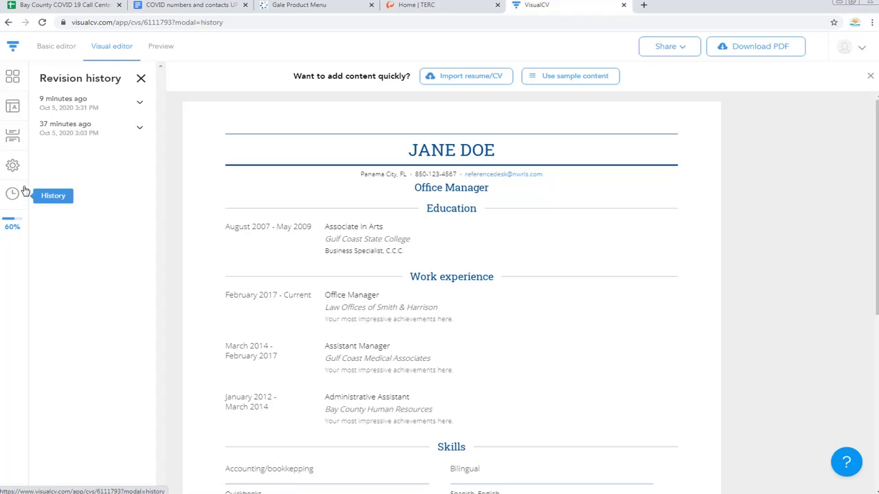
left_click(12, 166)
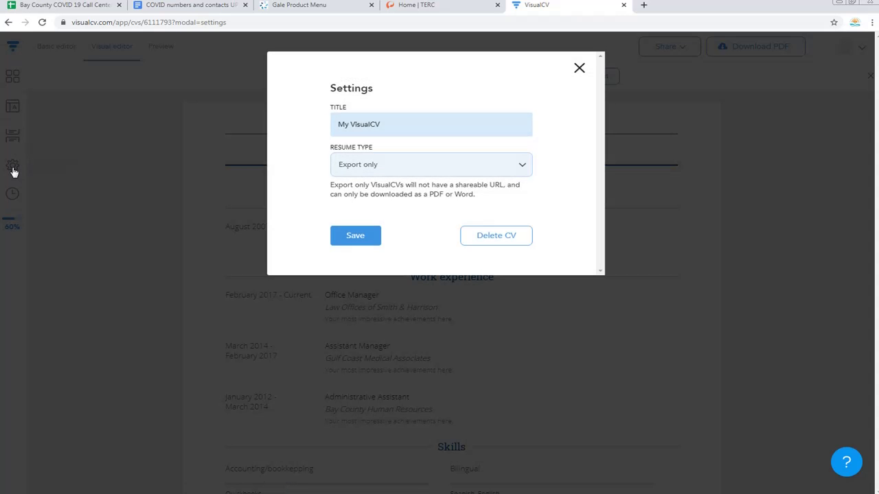
left_click(433, 129)
left_click(524, 175)
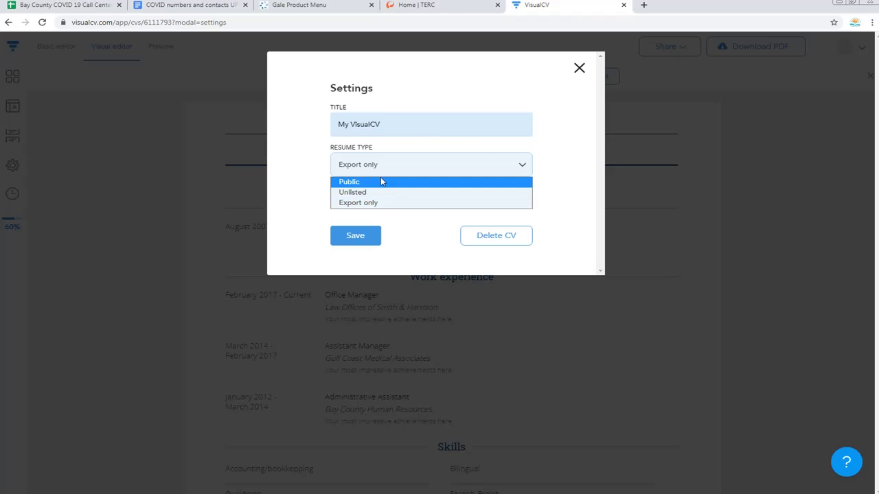
left_click(538, 206)
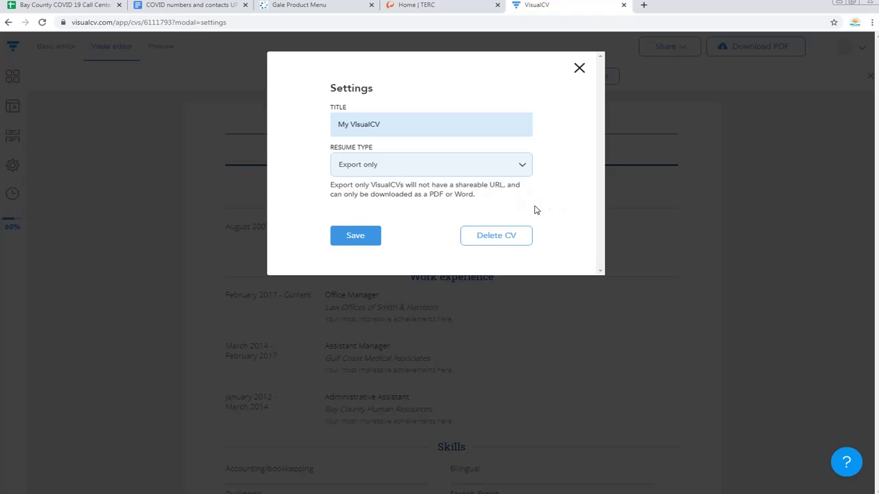
left_click(580, 68)
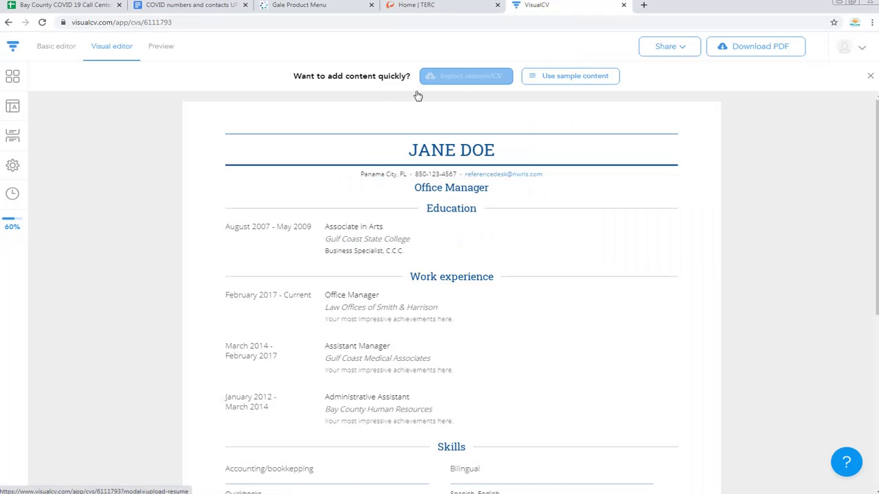
Look over the page break, appearance and template options for the CV, leaving each without making a change.
left_click(12, 136)
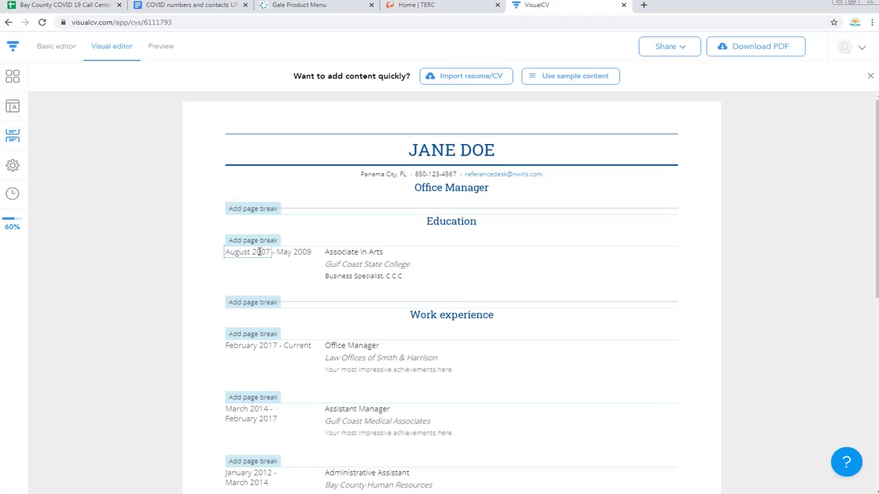
left_click(13, 137)
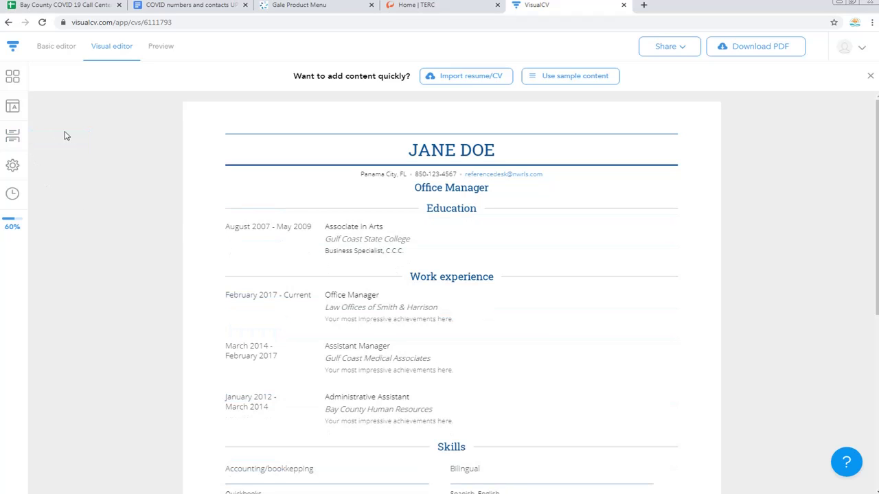
left_click(12, 106)
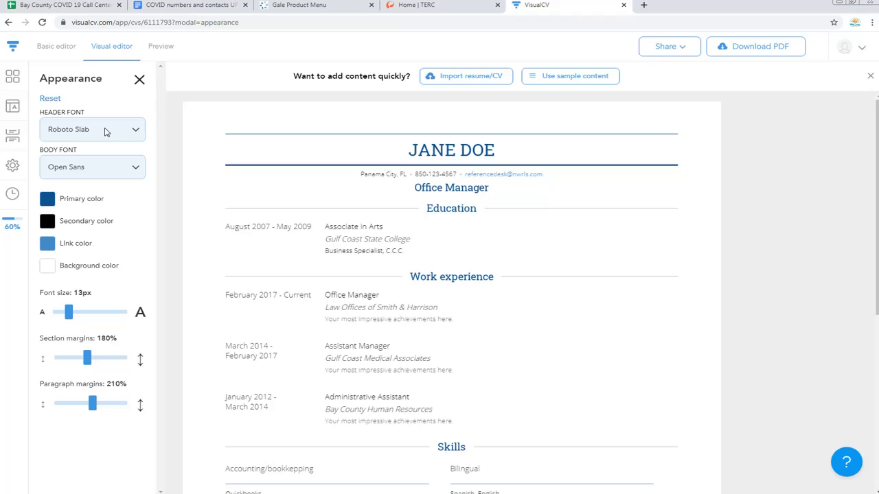
left_click(23, 88)
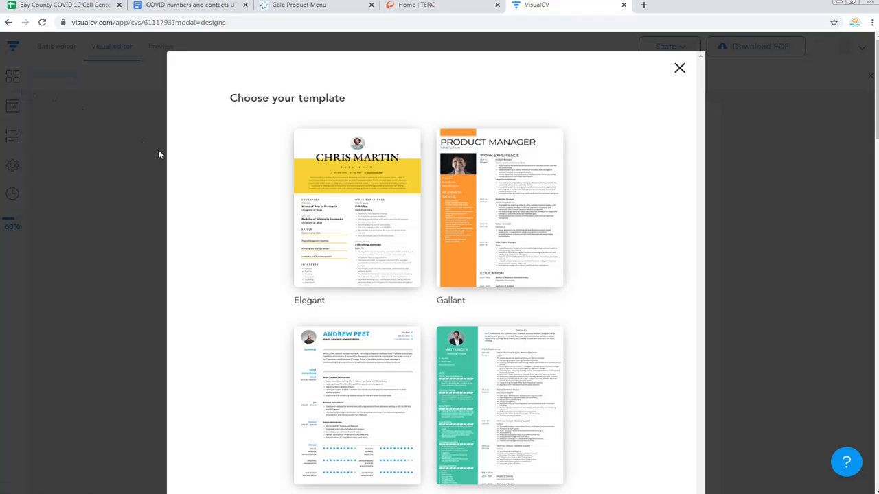
left_click(680, 69)
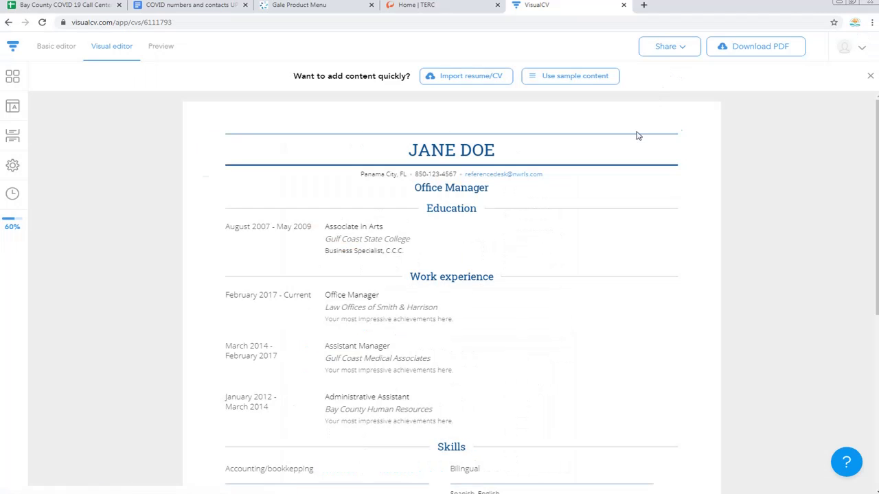
Preview the finished CV from header to Skills and return to the visual editor.
left_click(163, 50)
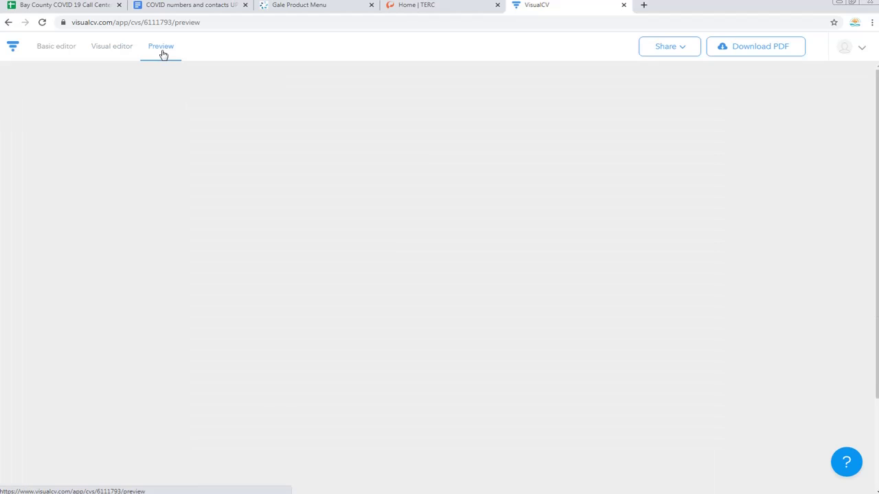
scroll(438, 197, "down", 1)
scroll(437, 196, "down", 3)
scroll(436, 196, "up", 4)
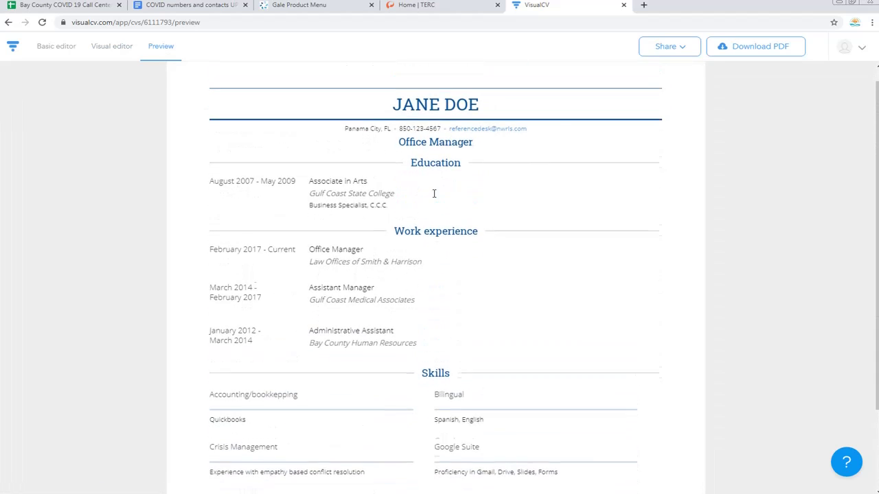
left_click(107, 46)
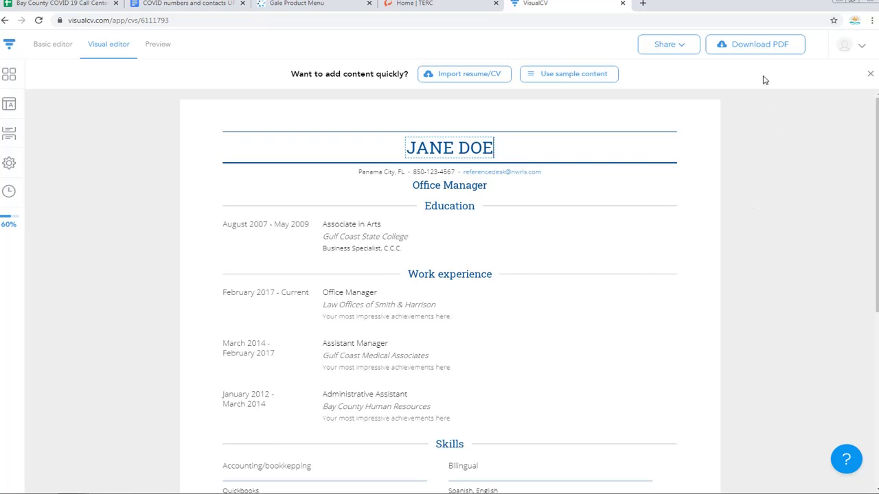
Generate the PDF version of the CV and open the print dialog for it.
left_click(748, 45)
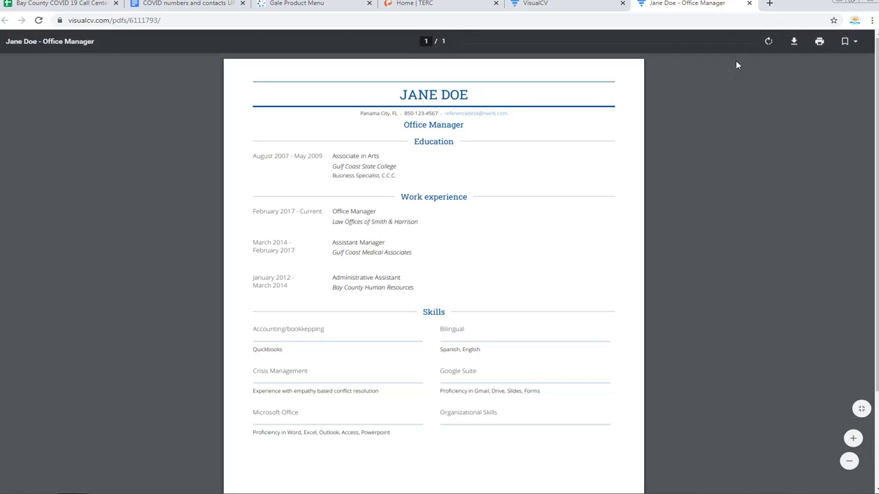
left_click(820, 43)
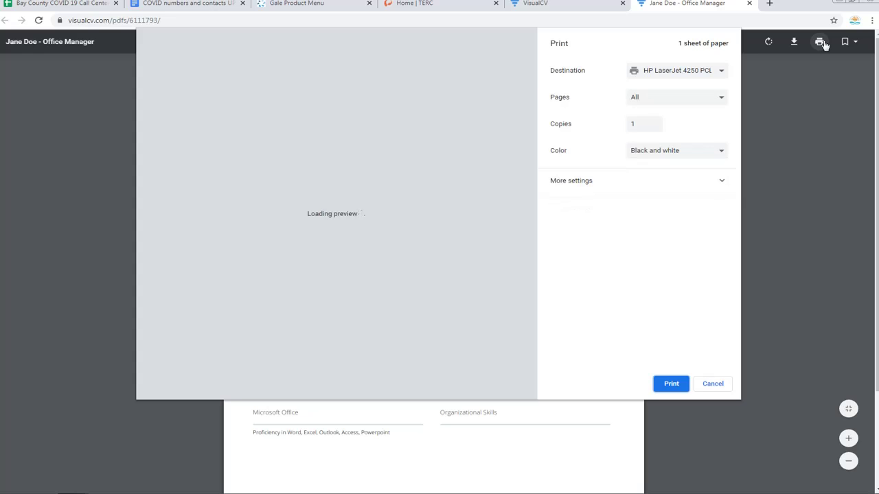